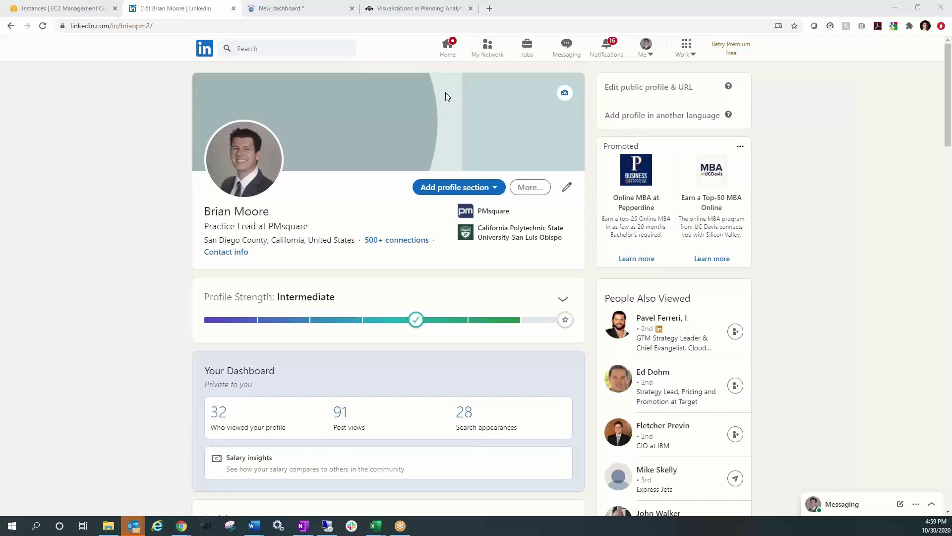
Select the profile handle in the LinkedIn URL, then switch to the New dashboard browser tab
{"action": "left_click", "coordinate": [133, 27]}
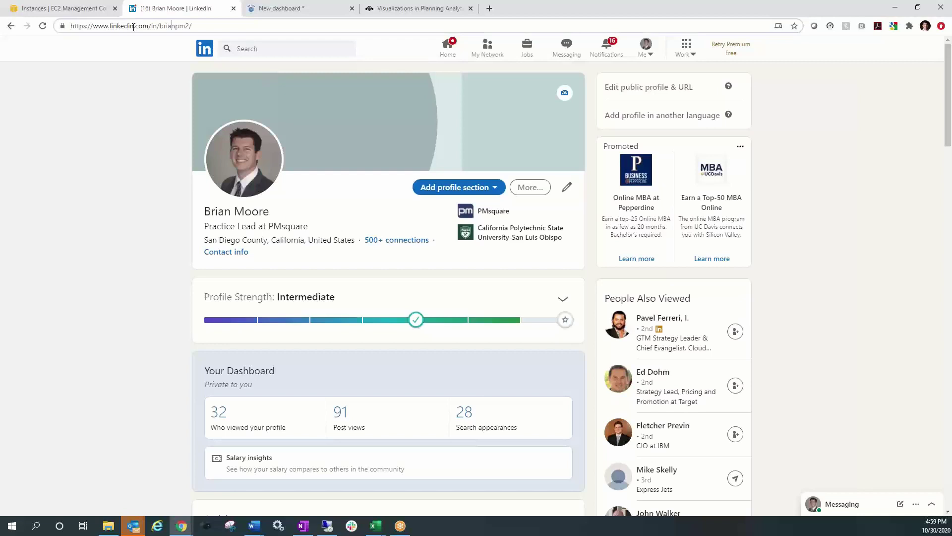
{"action": "double_click", "coordinate": [169, 26]}
{"action": "left_click", "coordinate": [307, 12]}
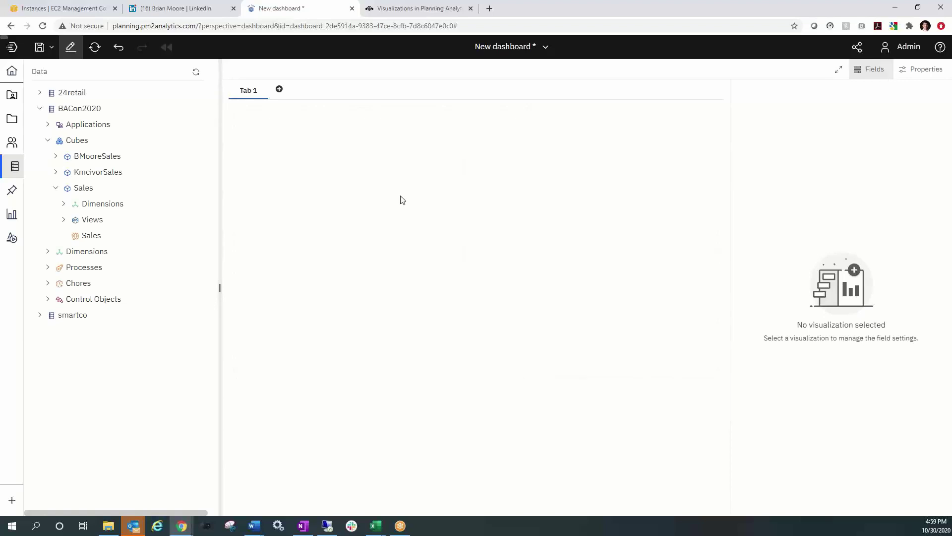
Add a Waterfall chart from the Visualizations gallery to Tab 1
{"action": "left_click", "coordinate": [12, 216]}
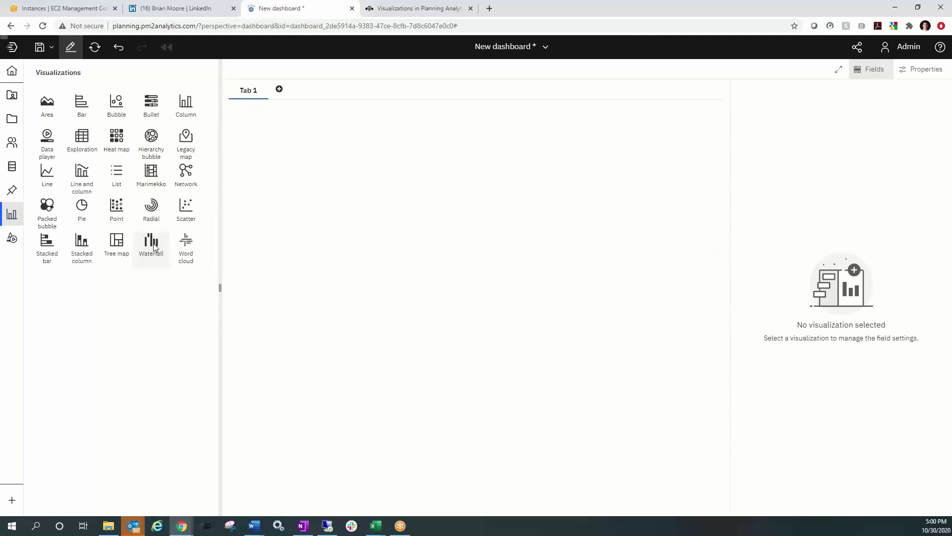
{"action": "left_click", "coordinate": [151, 244]}
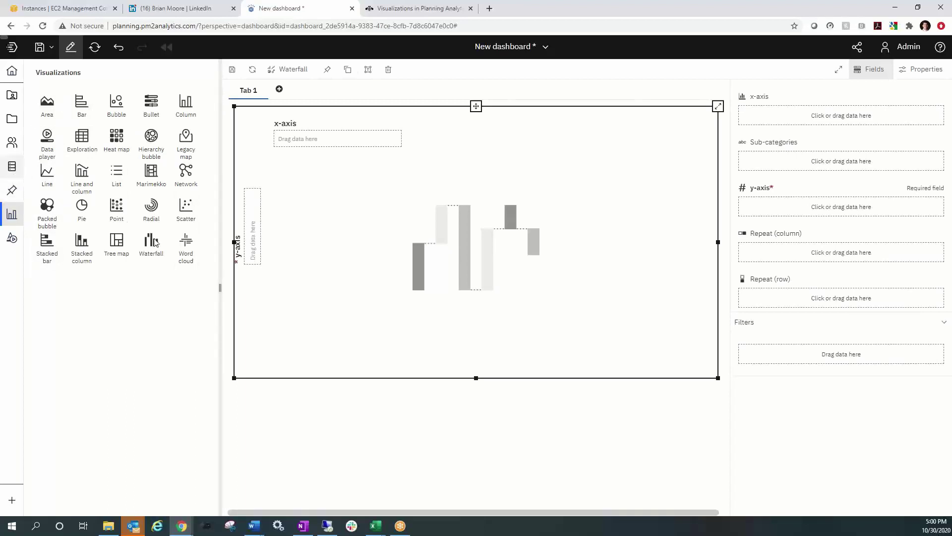
Return to the BACon2020 Sales cube data tree
{"action": "left_click", "coordinate": [12, 166]}
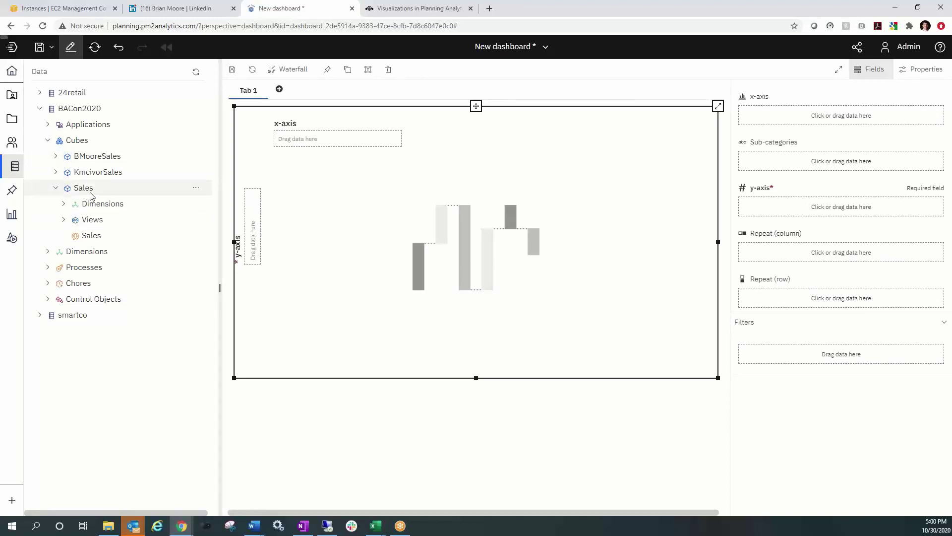
Put the Periods set 2019 Quarters on the waterfall's x-axis
{"action": "left_click", "coordinate": [63, 204]}
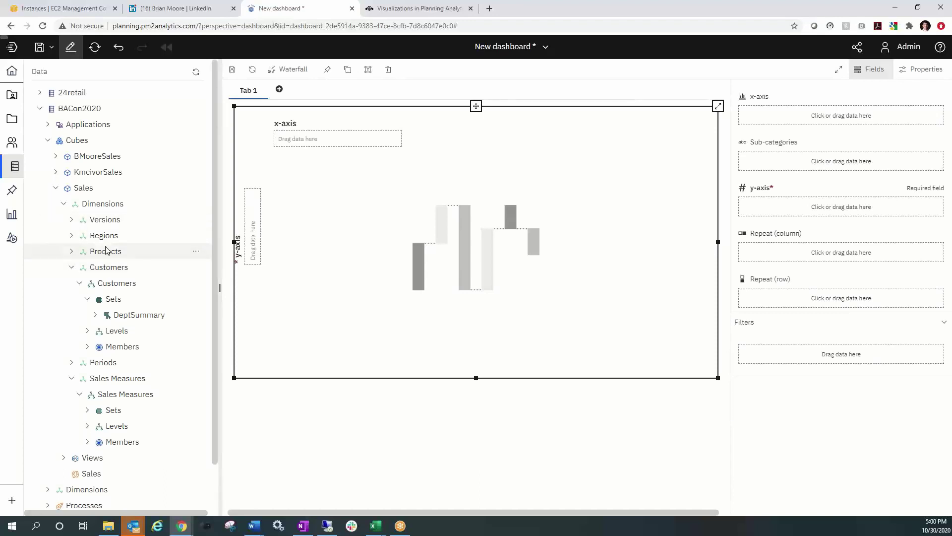
{"action": "left_click", "coordinate": [72, 363]}
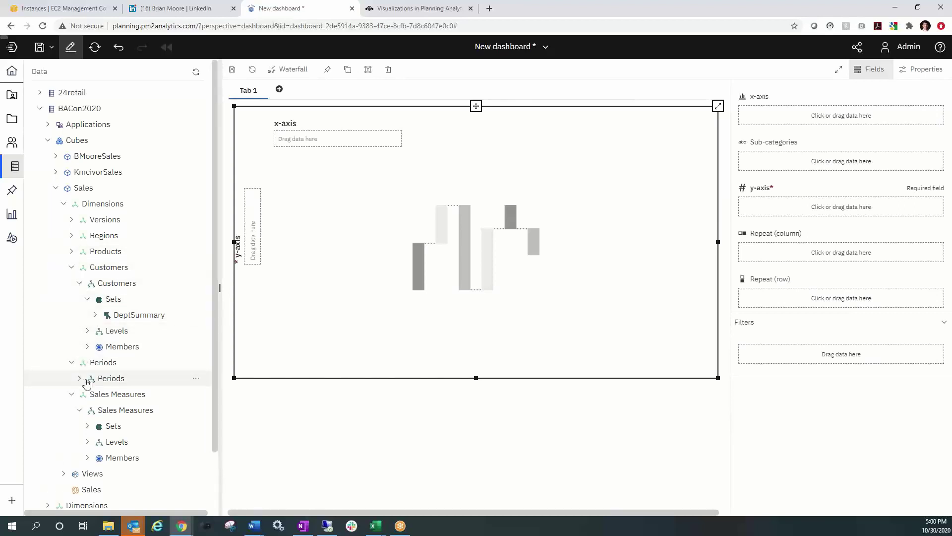
{"action": "left_click", "coordinate": [80, 379]}
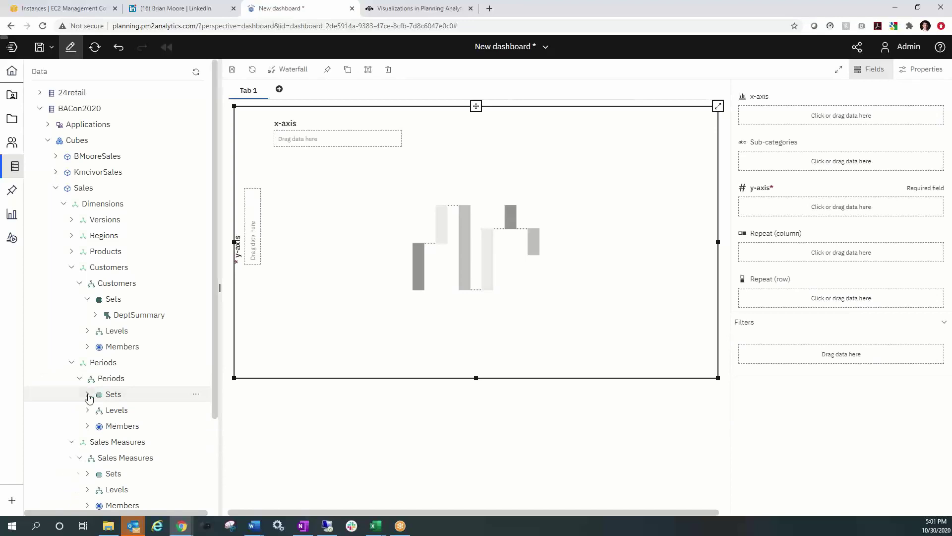
{"action": "left_click", "coordinate": [87, 394]}
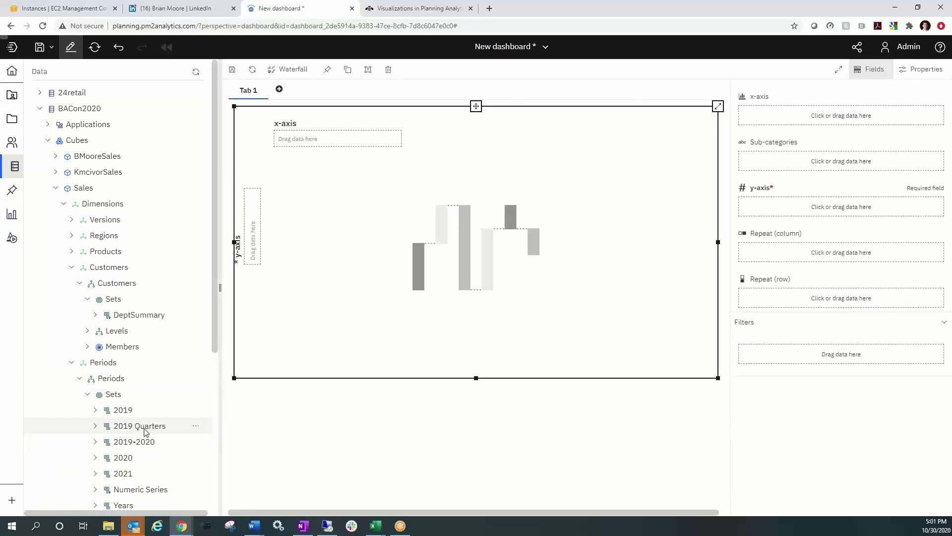
{"action": "left_click_drag", "start_coordinate": [145, 431], "coordinate": [323, 140]}
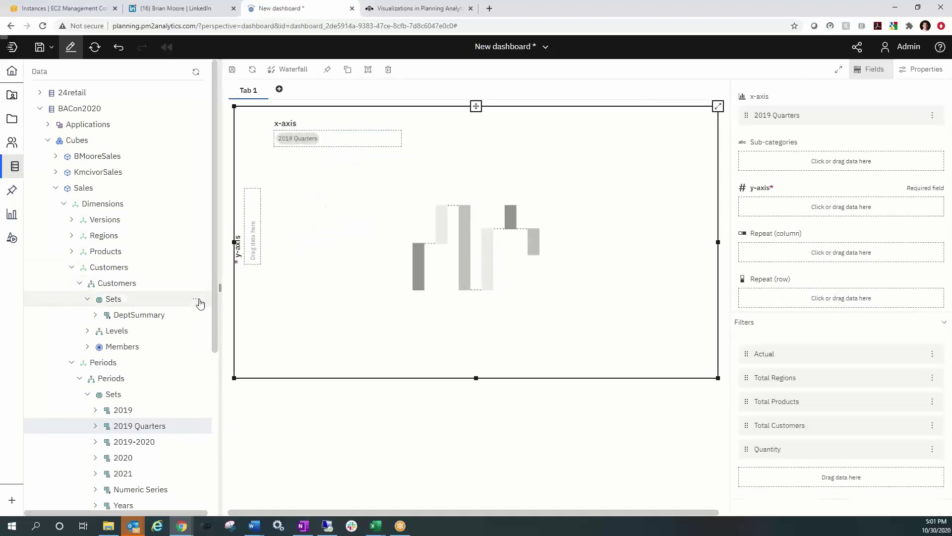
Plot the Sales Measures member Quantity as the waterfall's values
{"action": "left_click", "coordinate": [72, 364]}
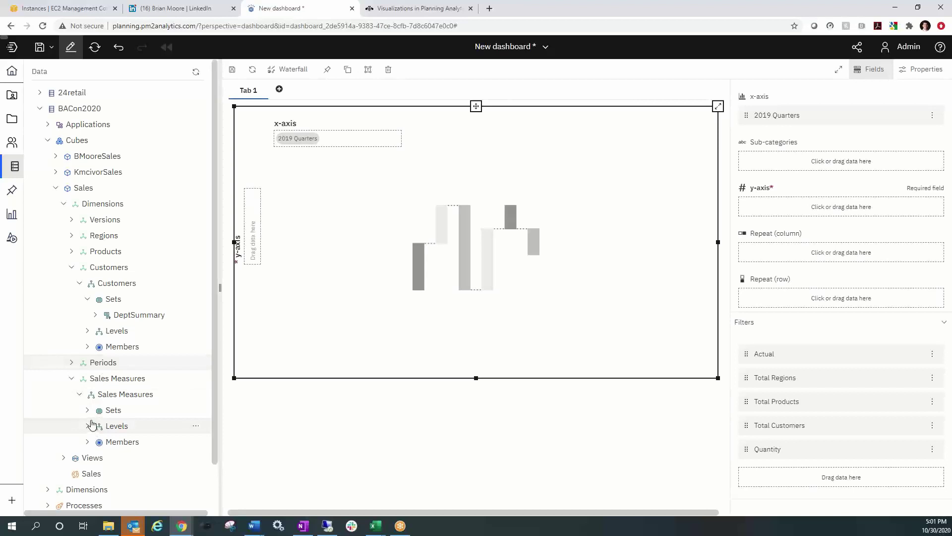
{"action": "left_click", "coordinate": [89, 443]}
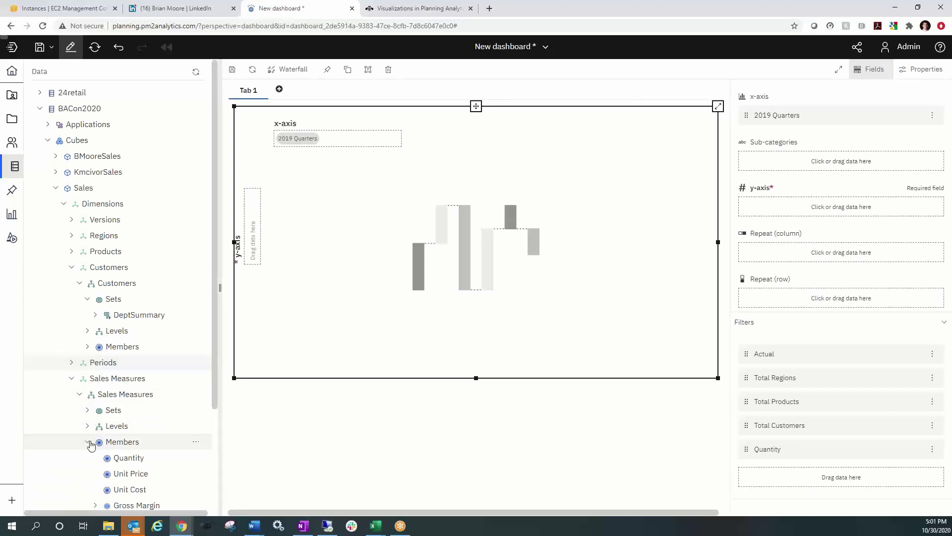
{"action": "left_click_drag", "start_coordinate": [129, 459], "coordinate": [260, 251]}
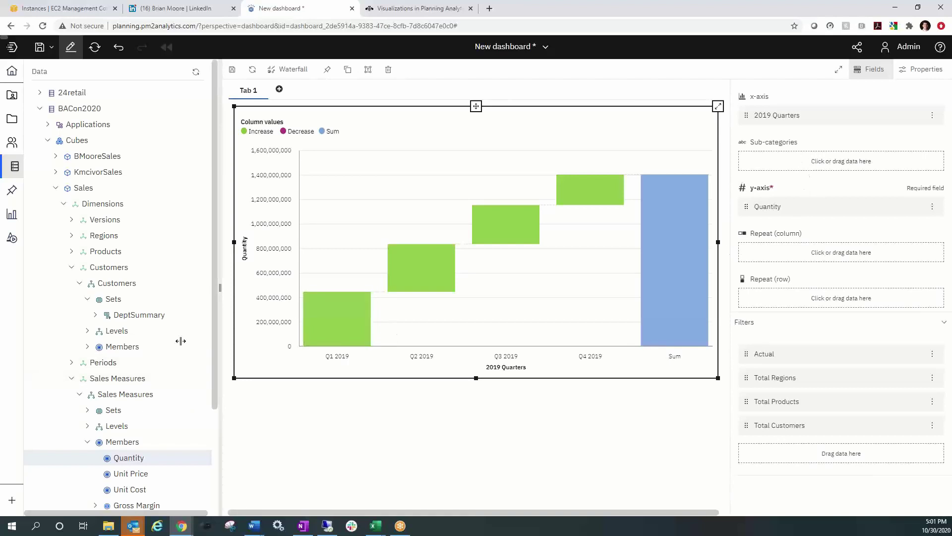
{"action": "left_click", "coordinate": [72, 378]}
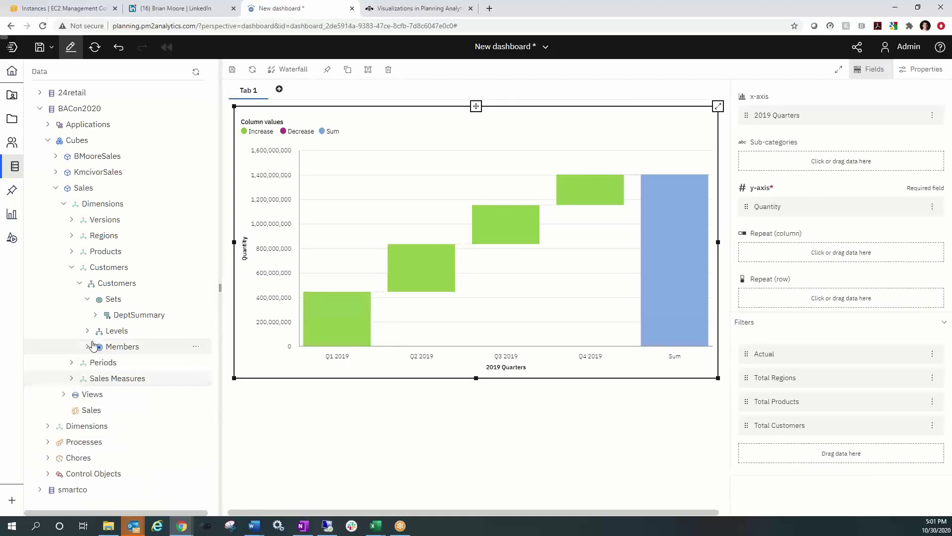
{"action": "left_click", "coordinate": [71, 268]}
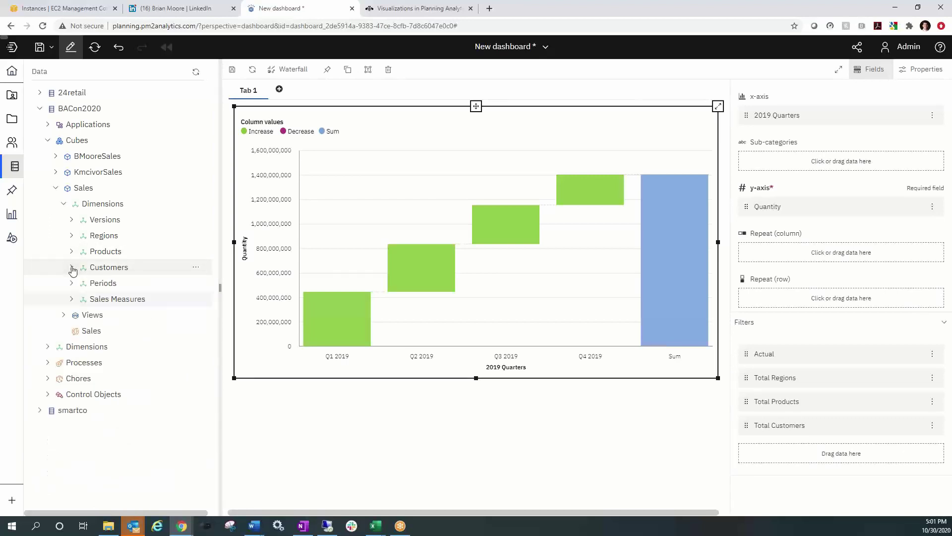
{"action": "left_click", "coordinate": [72, 236]}
{"action": "left_click", "coordinate": [80, 251]}
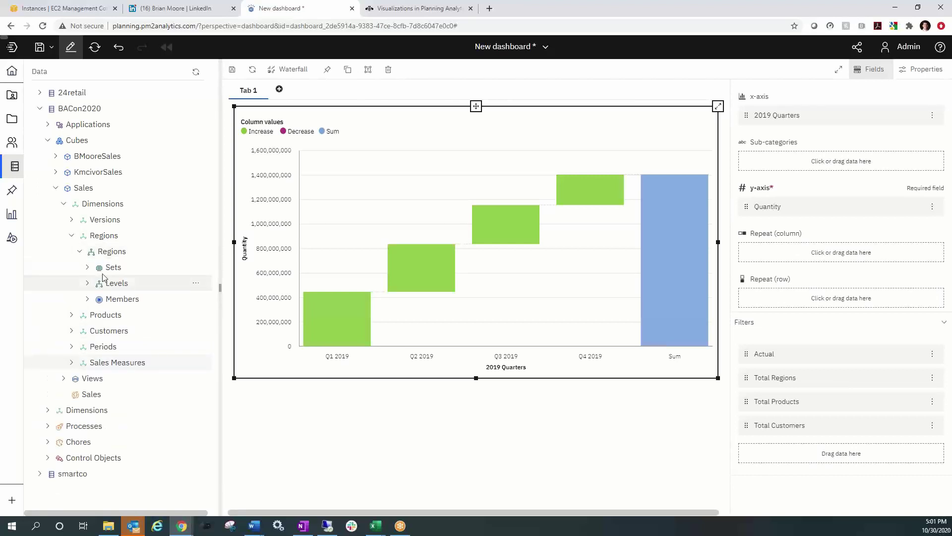
{"action": "left_click", "coordinate": [87, 267]}
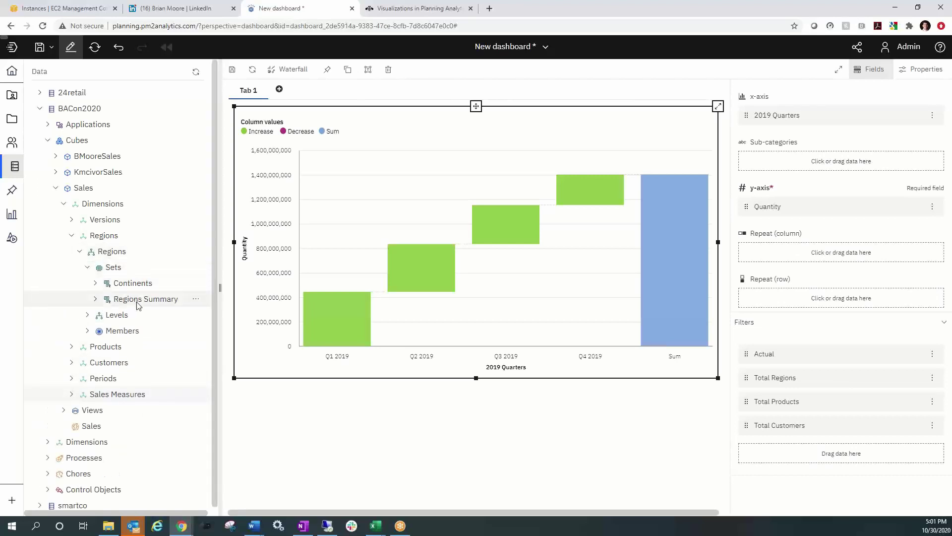
{"action": "left_click_drag", "start_coordinate": [138, 305], "coordinate": [772, 168]}
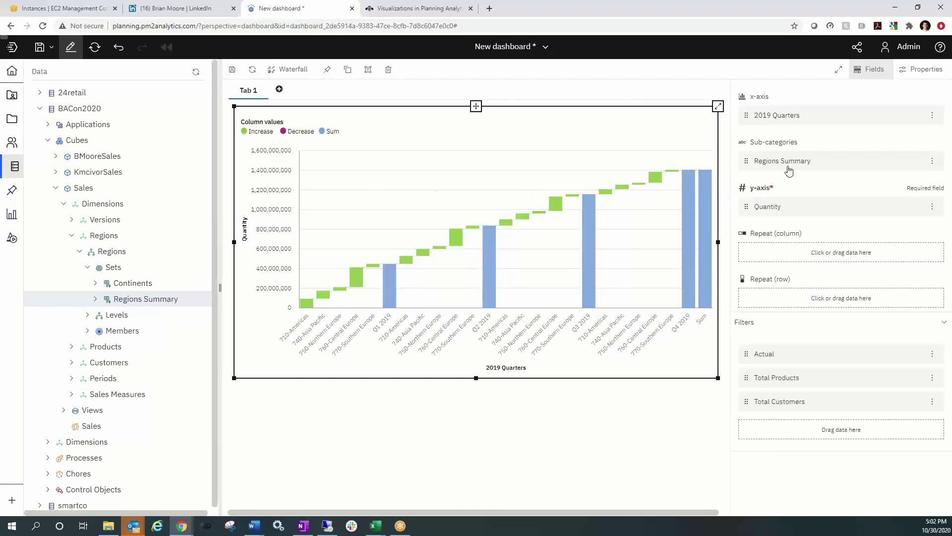
{"action": "left_click", "coordinate": [932, 166]}
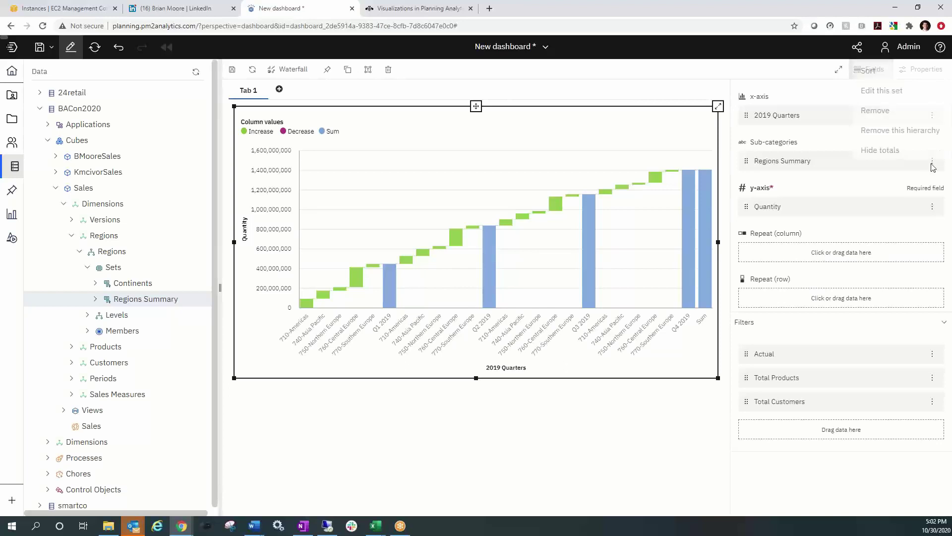
{"action": "left_click", "coordinate": [911, 131]}
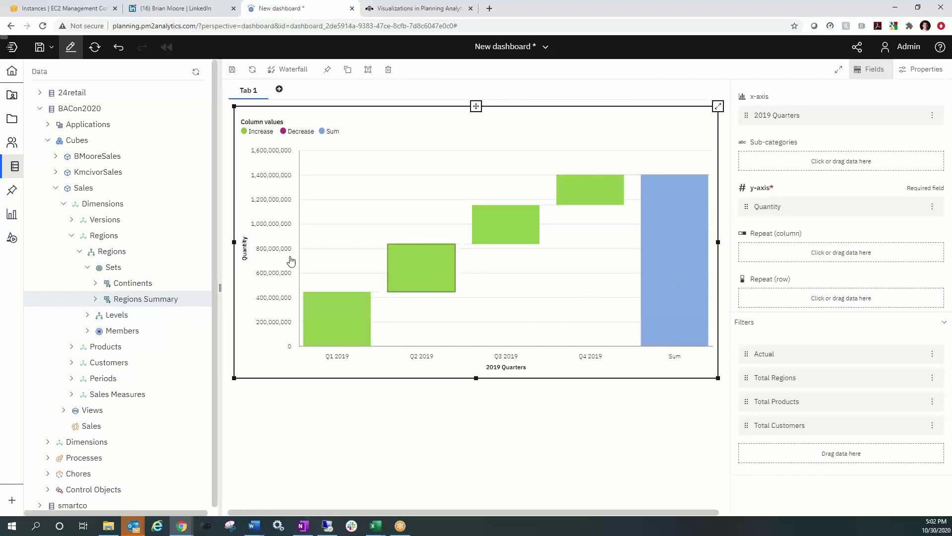
Place the Products set Prod Summary in the Repeat (column) slot
{"action": "left_click", "coordinate": [72, 347]}
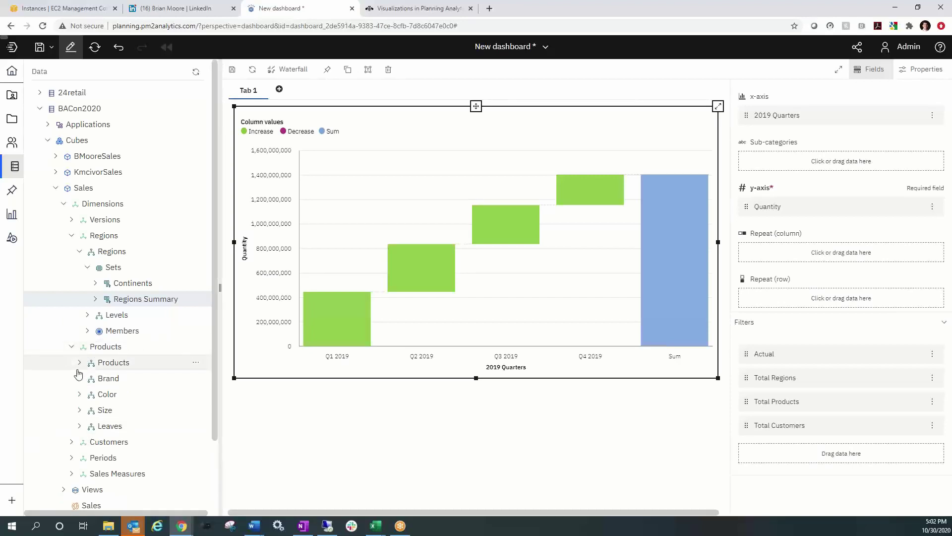
{"action": "left_click", "coordinate": [79, 362]}
{"action": "left_click", "coordinate": [89, 378]}
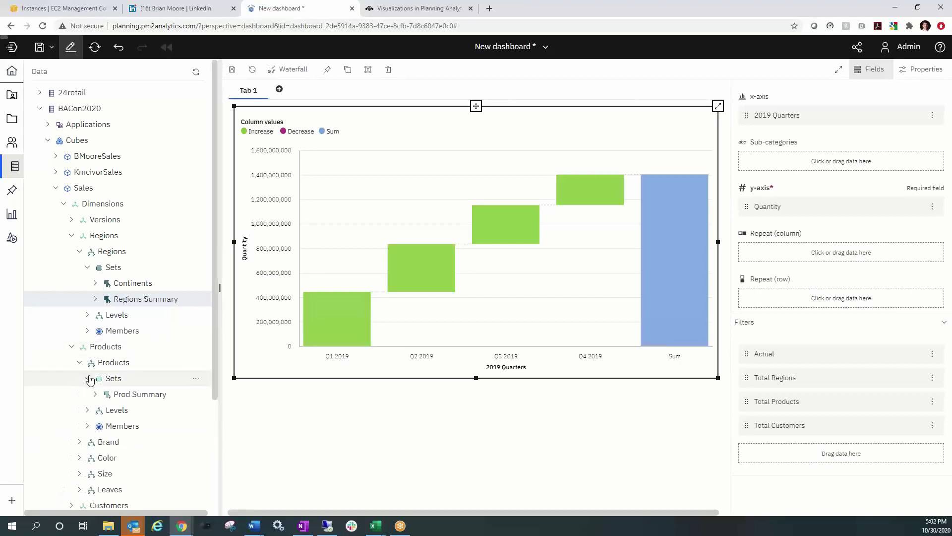
{"action": "left_click_drag", "start_coordinate": [139, 398], "coordinate": [798, 255]}
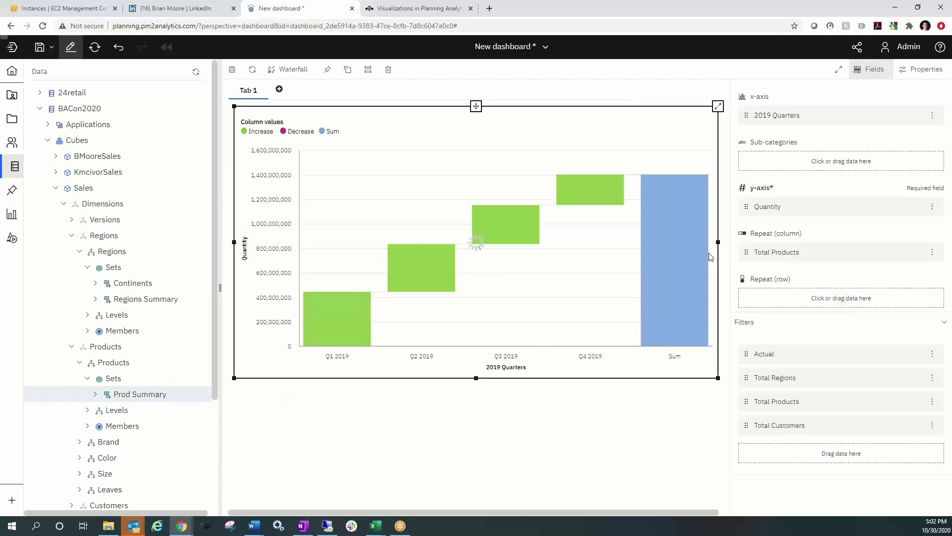
{"action": "left_click", "coordinate": [72, 347]}
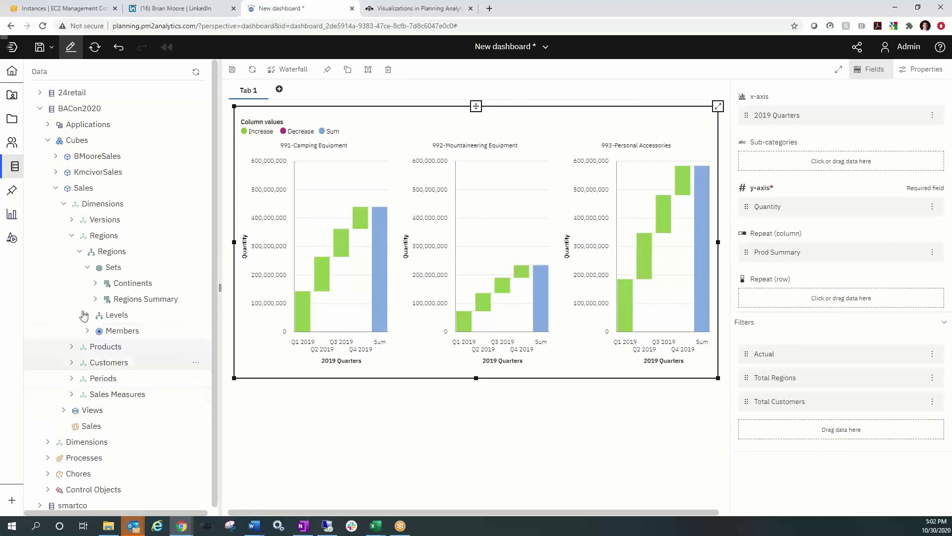
Repeat the chart in rows by the Customers set DeptSummary, hide the data tree, and add a tab
{"action": "left_click", "coordinate": [71, 367]}
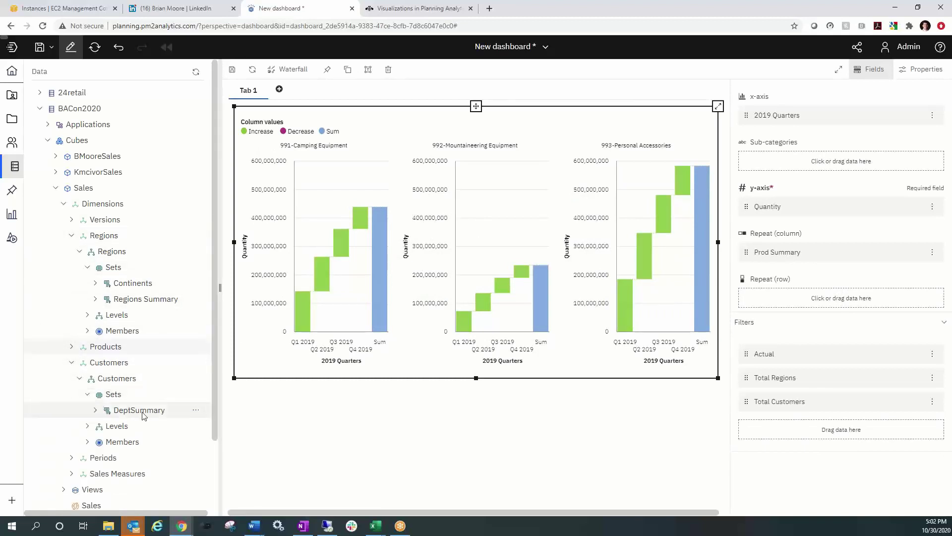
{"action": "left_click_drag", "start_coordinate": [145, 414], "coordinate": [823, 304]}
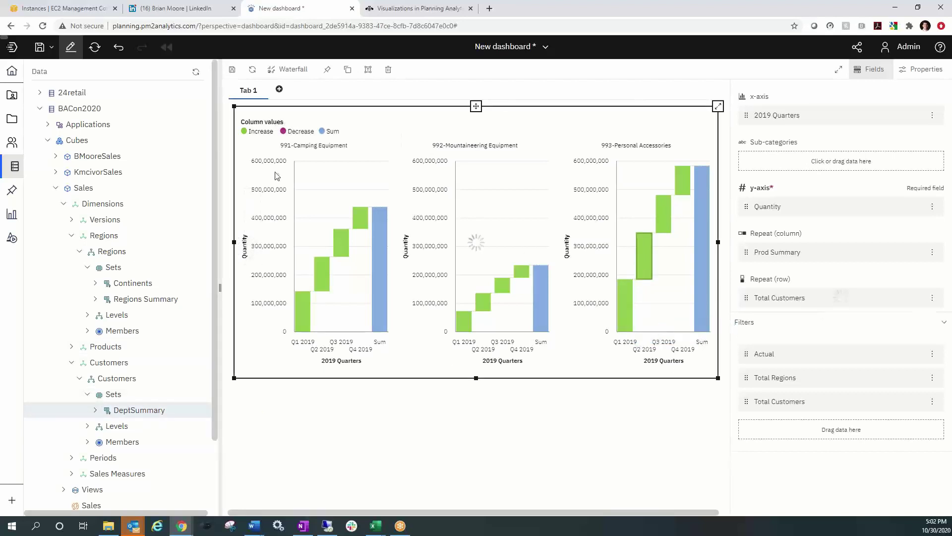
{"action": "left_click", "coordinate": [13, 166]}
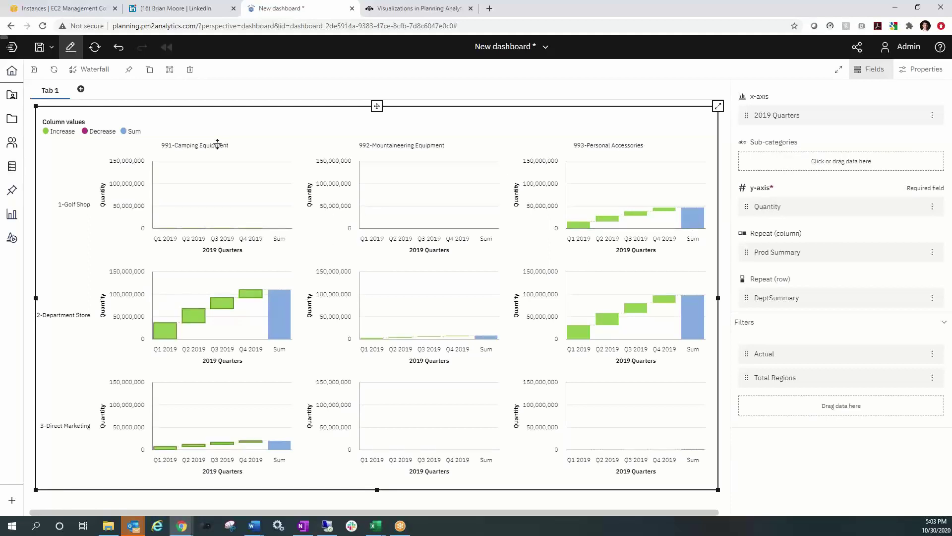
{"action": "left_click", "coordinate": [81, 88]}
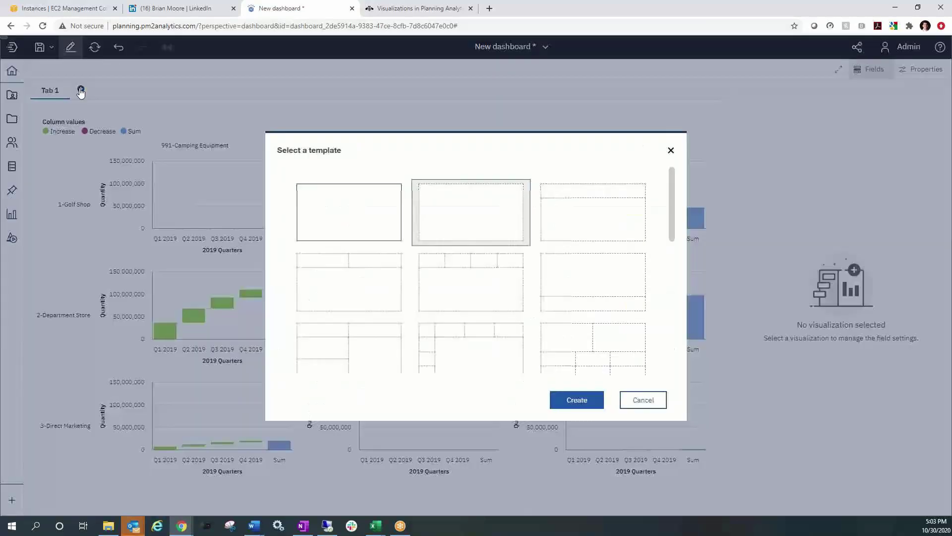
Create Tab 2 from the blank template and expand the 24retail Income Statement cube
{"action": "double_click", "coordinate": [457, 217]}
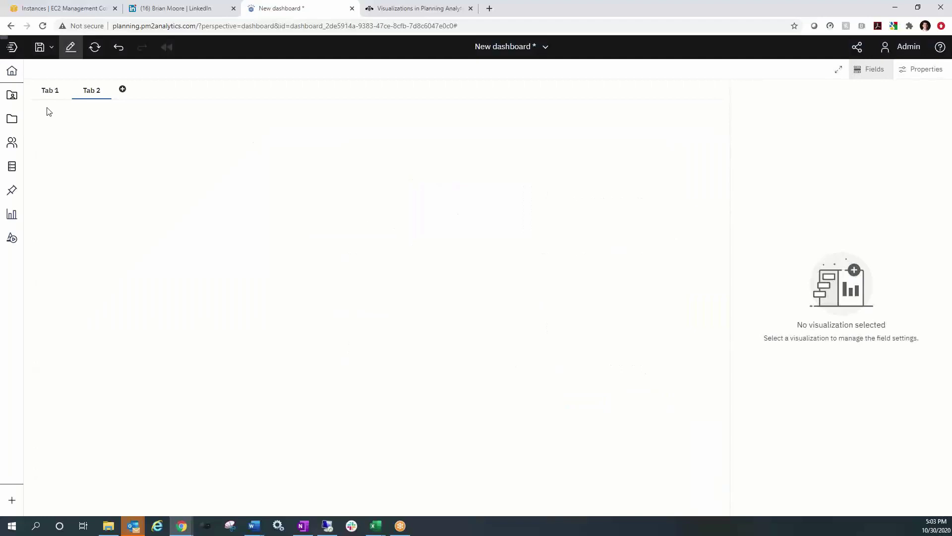
{"action": "left_click", "coordinate": [13, 167]}
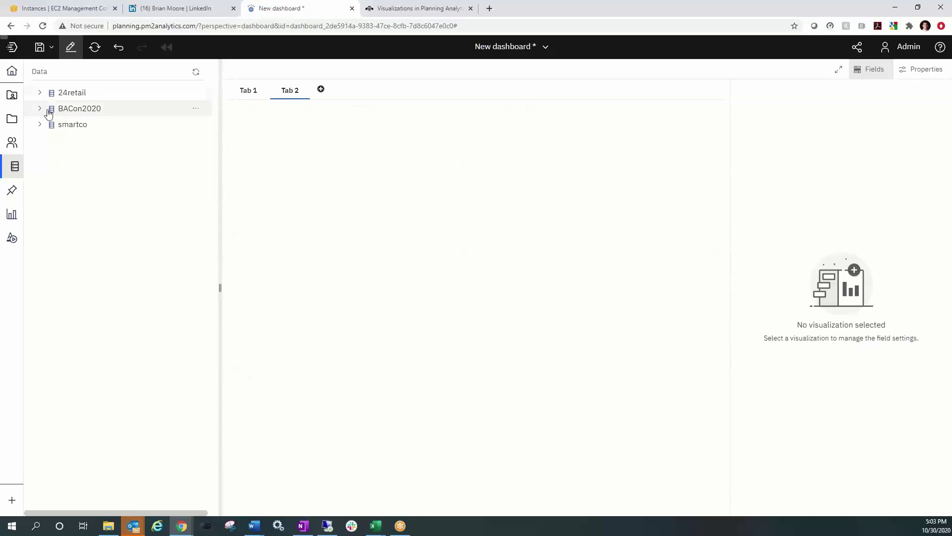
{"action": "left_click", "coordinate": [40, 93]}
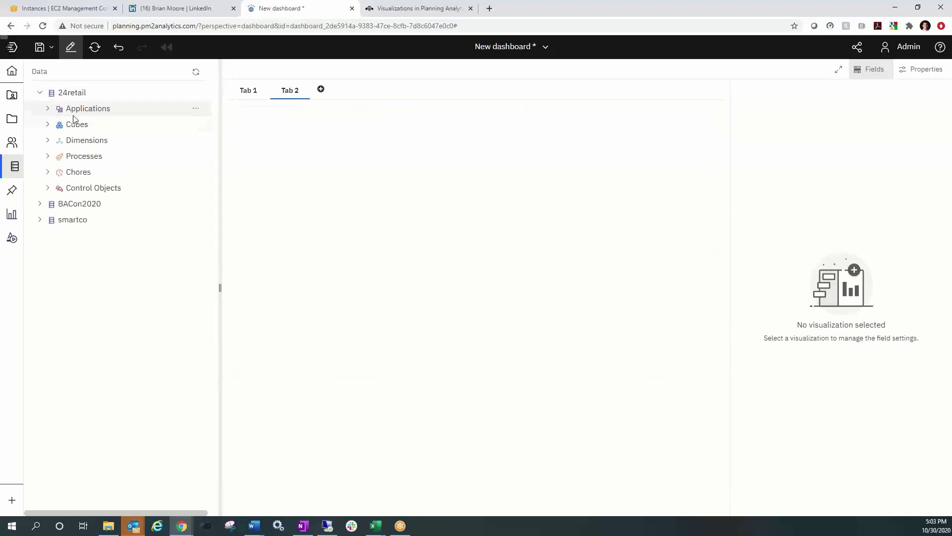
{"action": "left_click", "coordinate": [48, 124]}
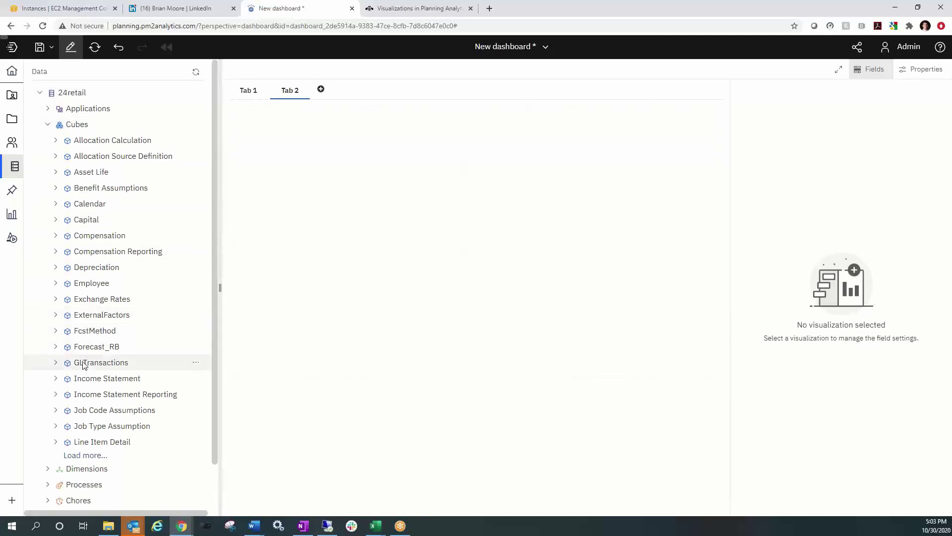
{"action": "left_click", "coordinate": [55, 379]}
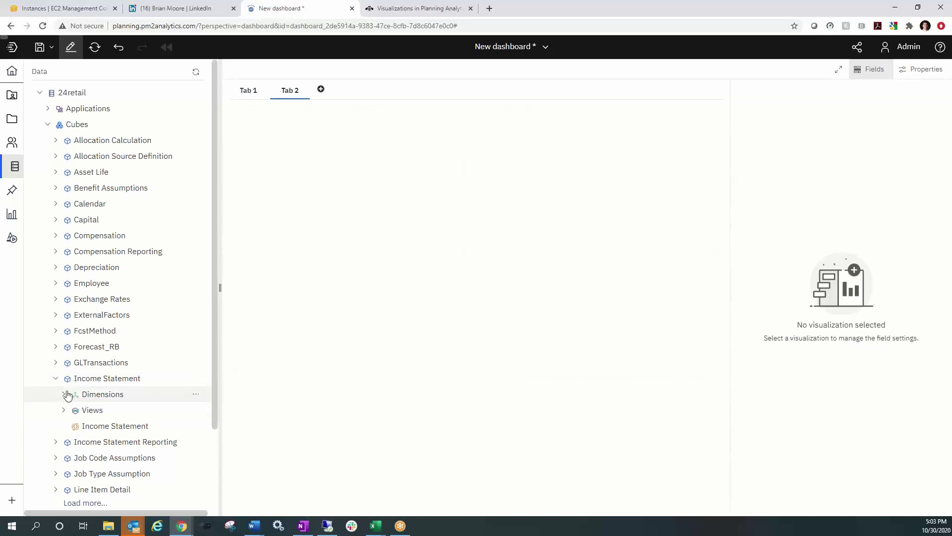
{"action": "left_click", "coordinate": [13, 215]}
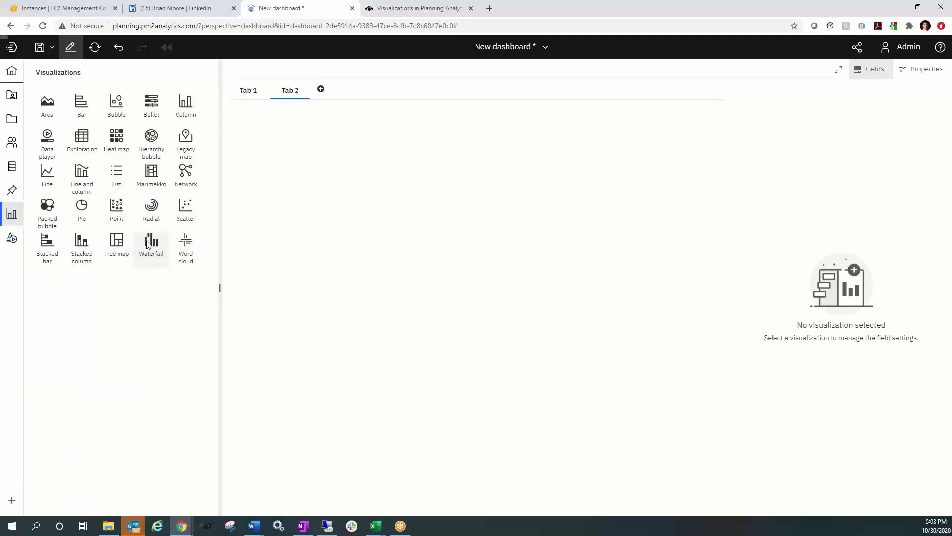
Add a waterfall to Tab 2 and set its x-axis to the Account set PL WF
{"action": "left_click", "coordinate": [149, 242]}
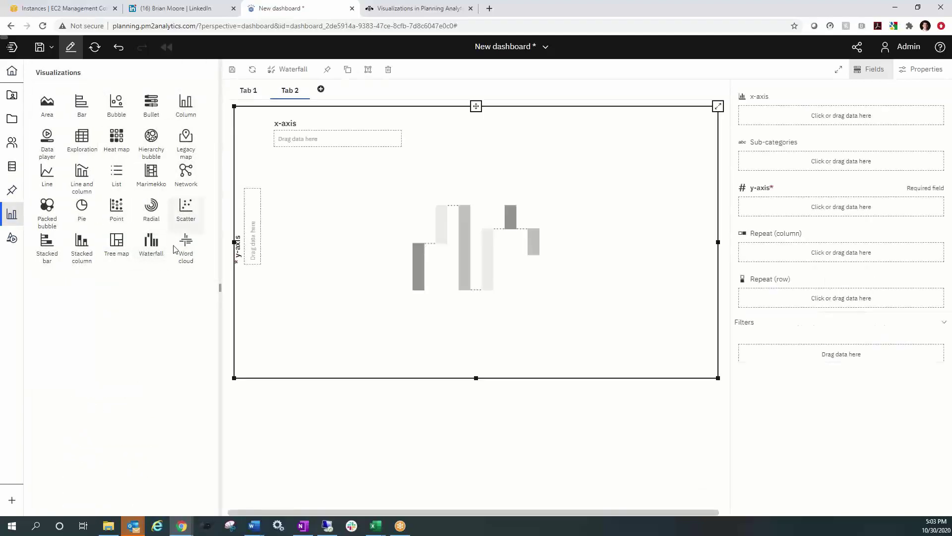
{"action": "left_click", "coordinate": [7, 173]}
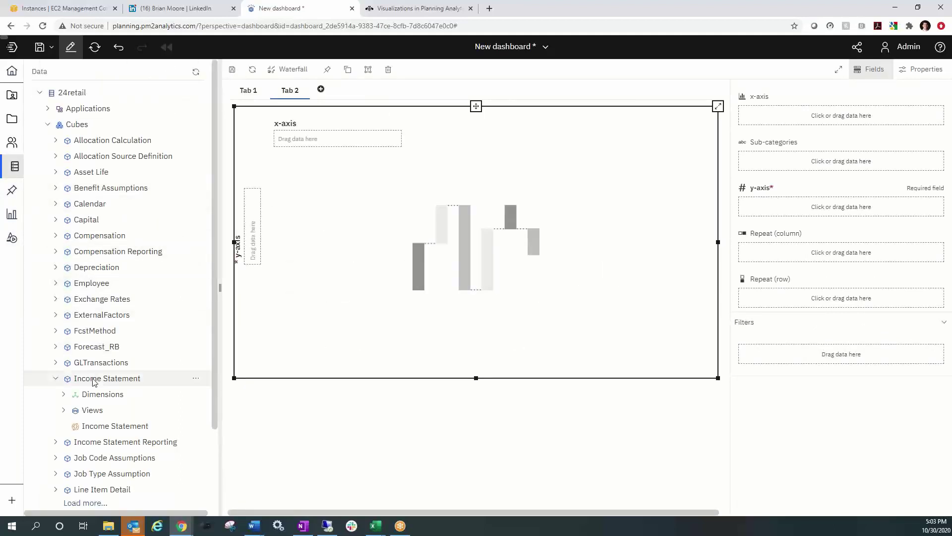
{"action": "left_click", "coordinate": [65, 396]}
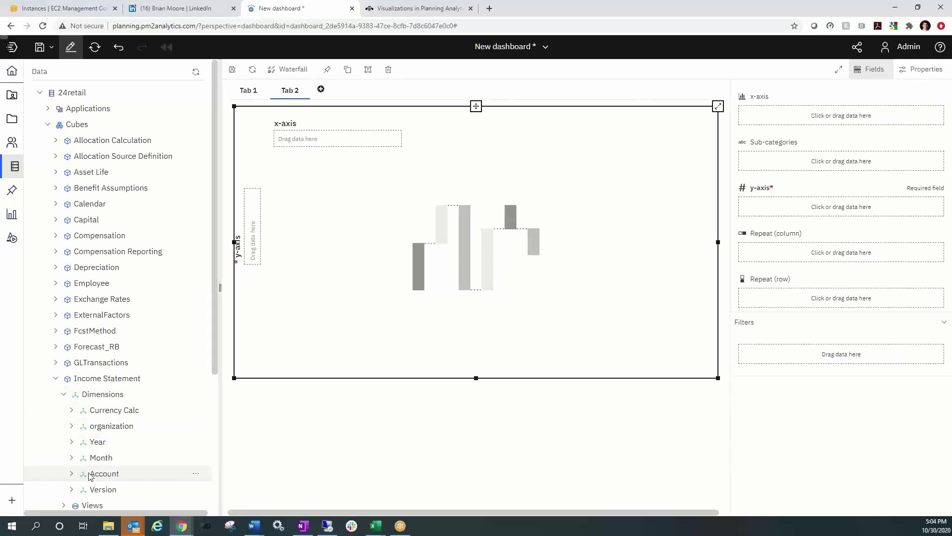
{"action": "left_click", "coordinate": [73, 473]}
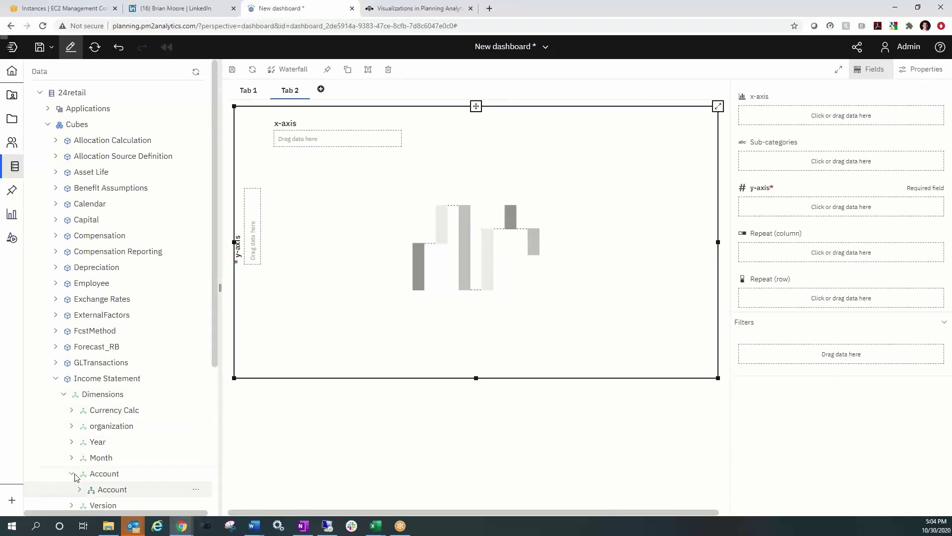
{"action": "left_click", "coordinate": [80, 489]}
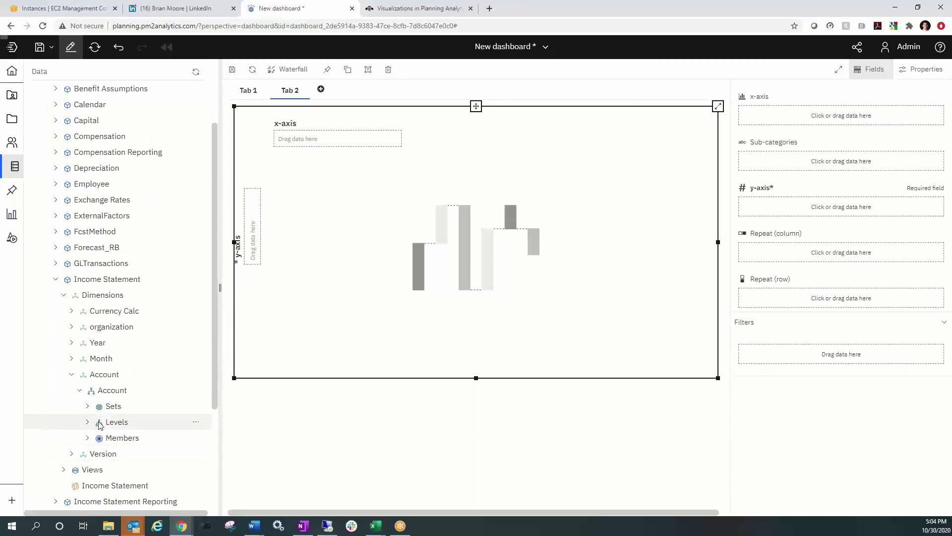
{"action": "left_click", "coordinate": [89, 407]}
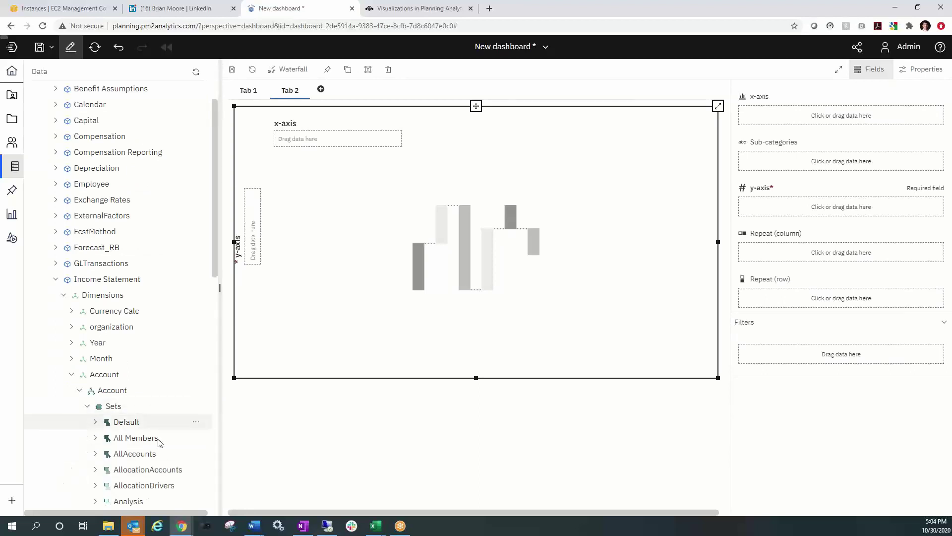
{"action": "scroll", "coordinate": [160, 442], "scroll_direction": "down", "scroll_amount": 8}
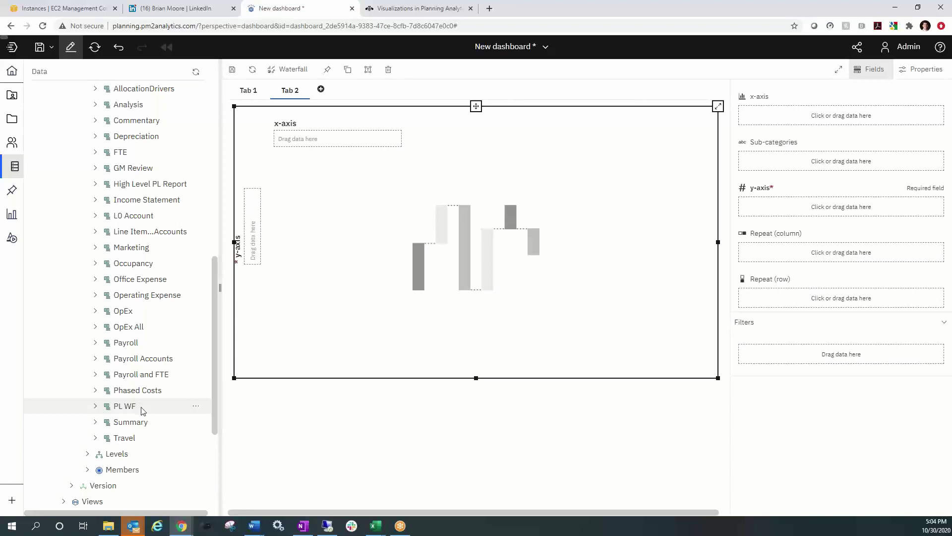
{"action": "left_click_drag", "start_coordinate": [335, 159], "coordinate": [324, 143]}
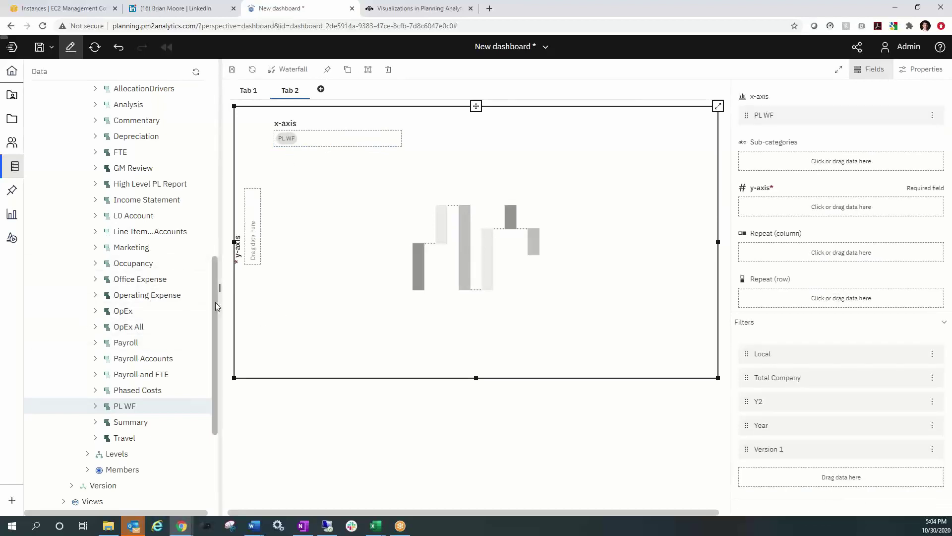
Put the Year member Y1 on the Tab 2 waterfall's y-axis
{"action": "left_click_drag", "start_coordinate": [215, 302], "coordinate": [210, 210]}
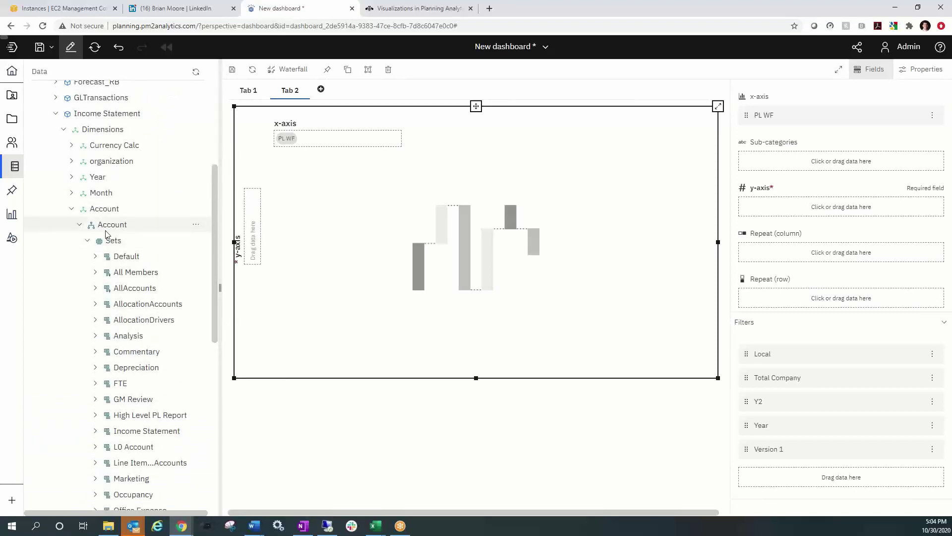
{"action": "left_click", "coordinate": [78, 227]}
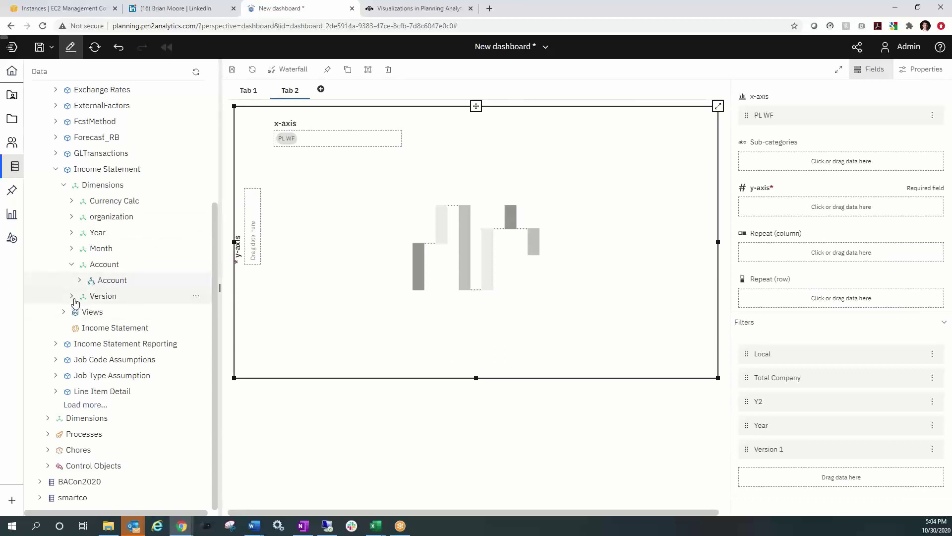
{"action": "left_click", "coordinate": [72, 233]}
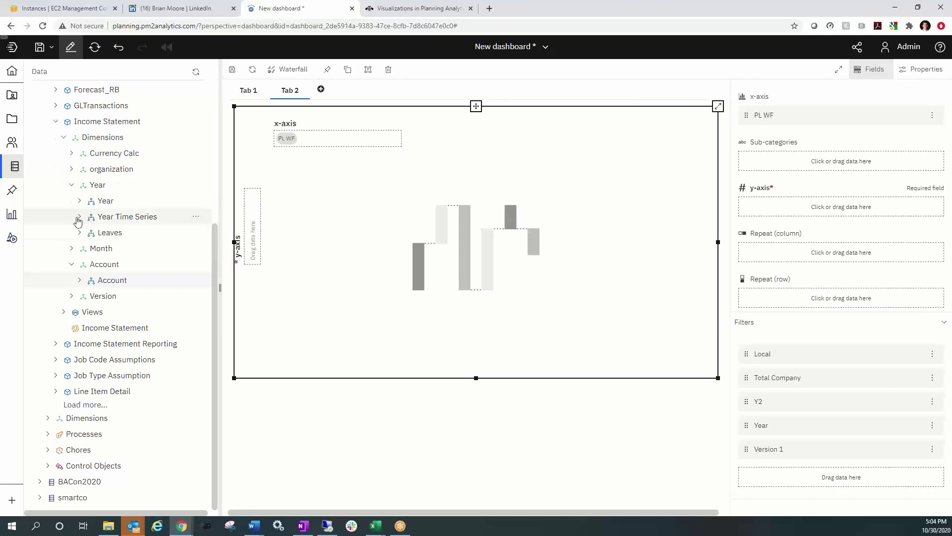
{"action": "left_click", "coordinate": [80, 201]}
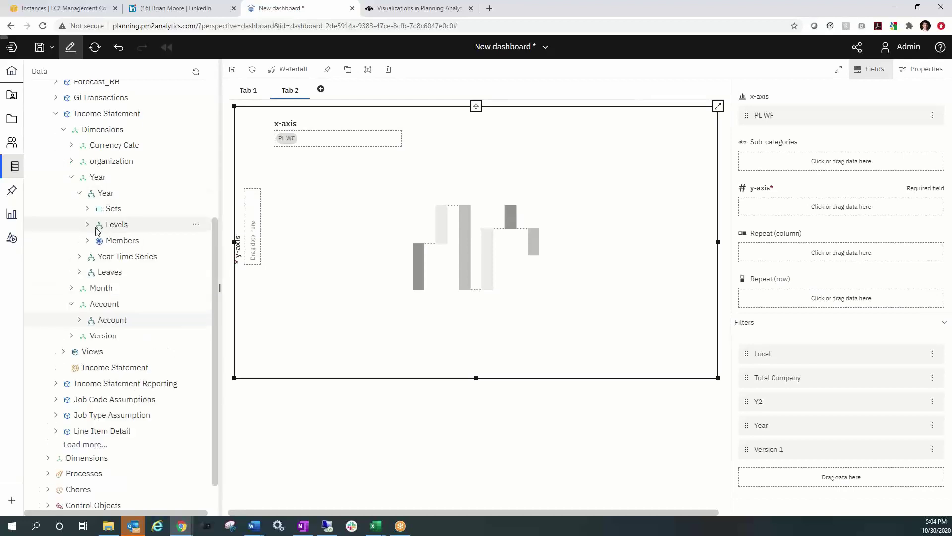
{"action": "left_click", "coordinate": [88, 240]}
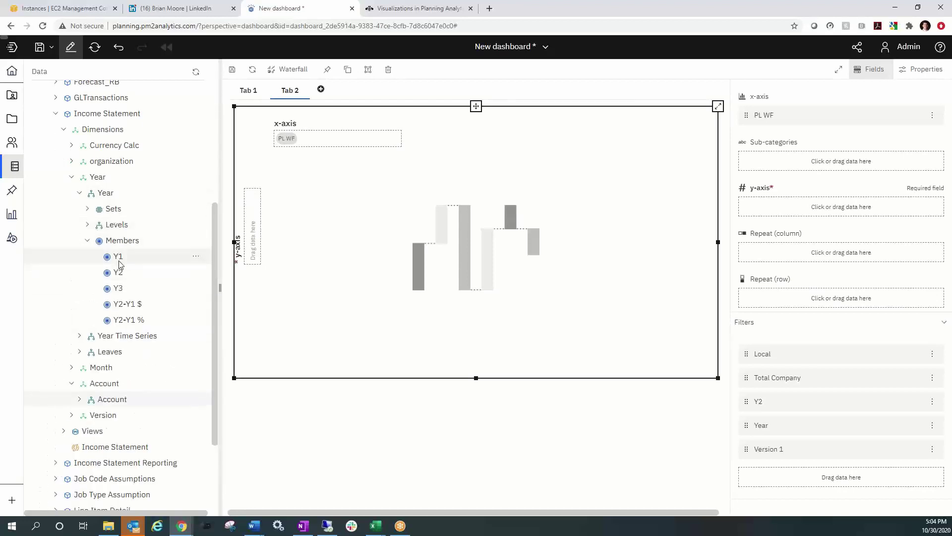
{"action": "left_click_drag", "start_coordinate": [119, 263], "coordinate": [253, 245]}
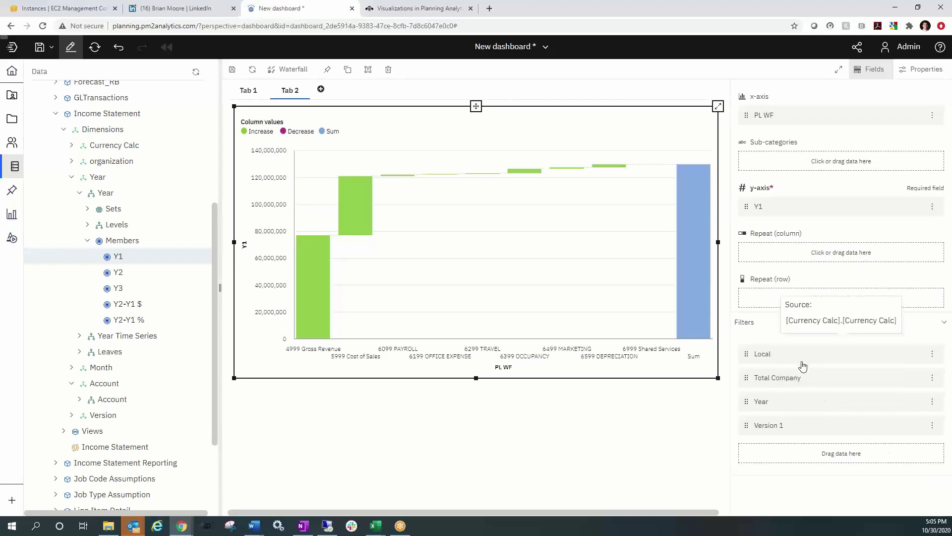
Change the chart's Version filter from Version 1 to ActualWF1
{"action": "left_click", "coordinate": [832, 427]}
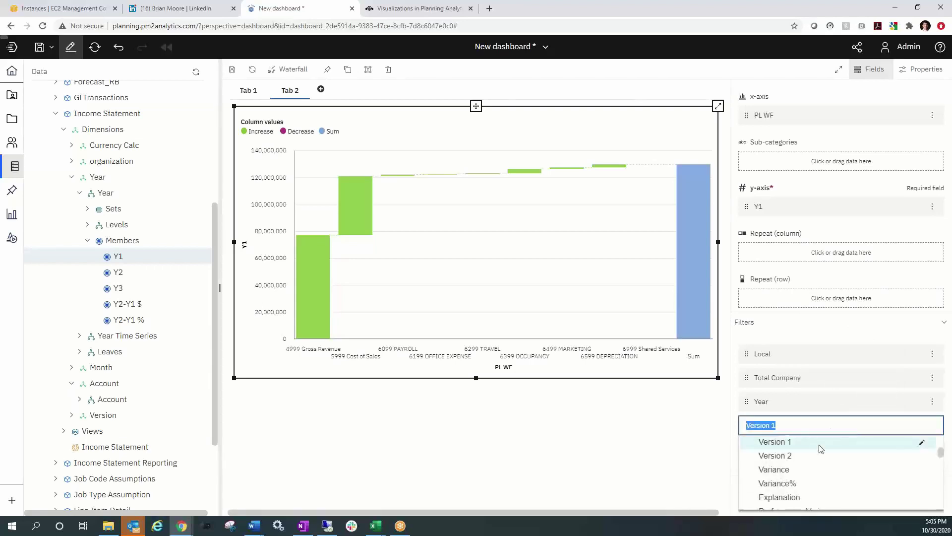
{"action": "scroll", "coordinate": [819, 454], "scroll_direction": "down", "scroll_amount": 3}
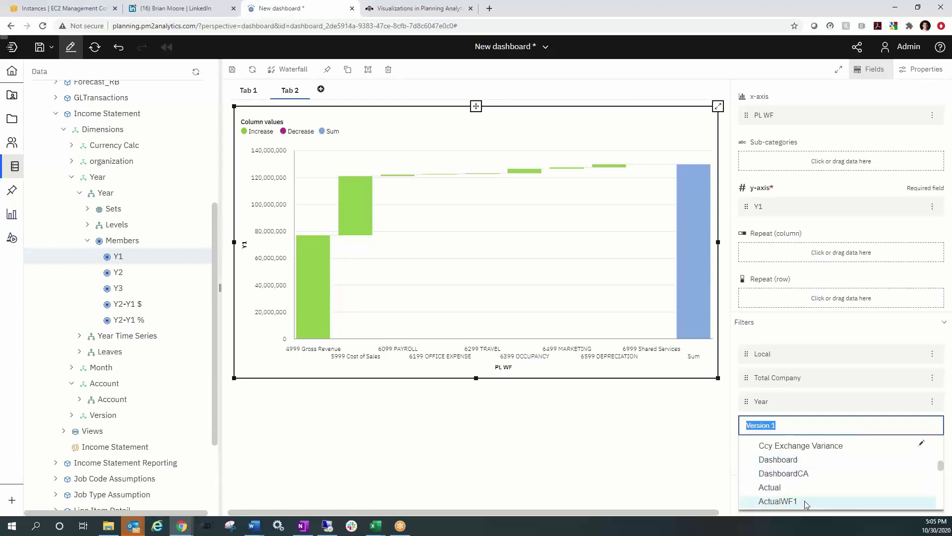
{"action": "left_click", "coordinate": [805, 501]}
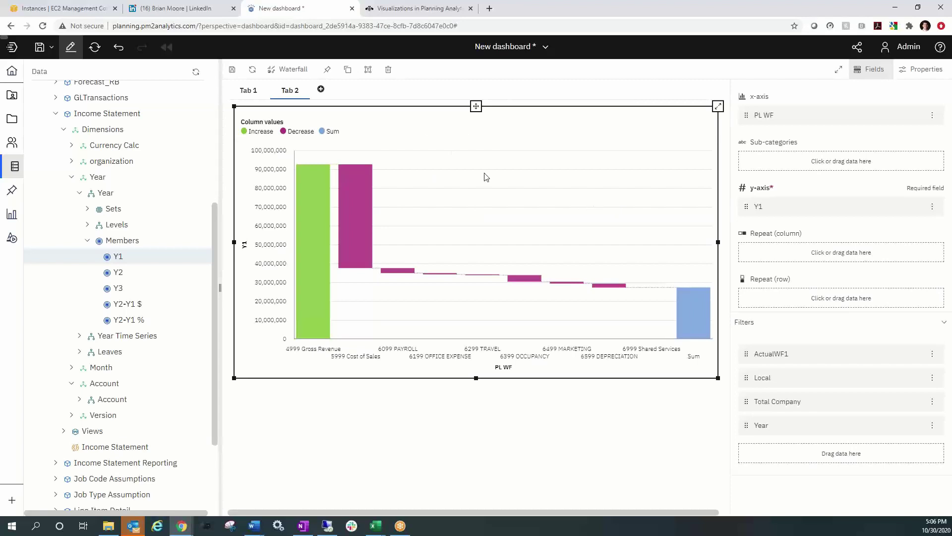
Open the Waterfall page from the Visualizations in Planning Analytics documentation's table of contents
{"action": "left_click", "coordinate": [426, 10]}
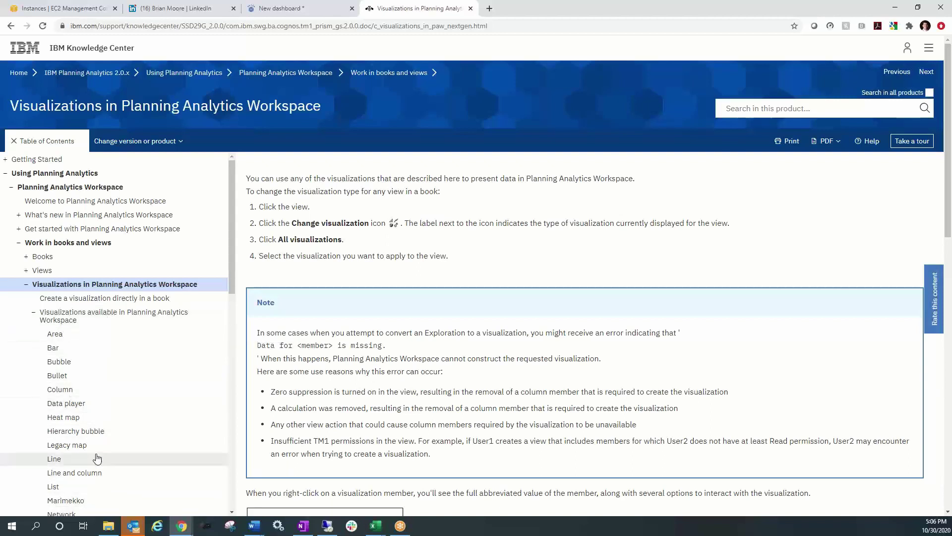
{"action": "scroll", "coordinate": [96, 457], "scroll_direction": "down", "scroll_amount": 4}
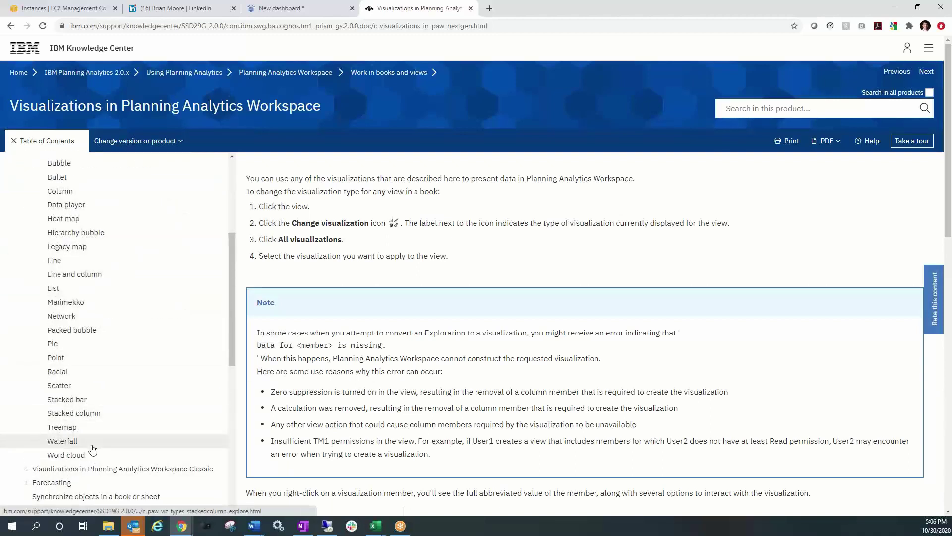
{"action": "left_click", "coordinate": [94, 442]}
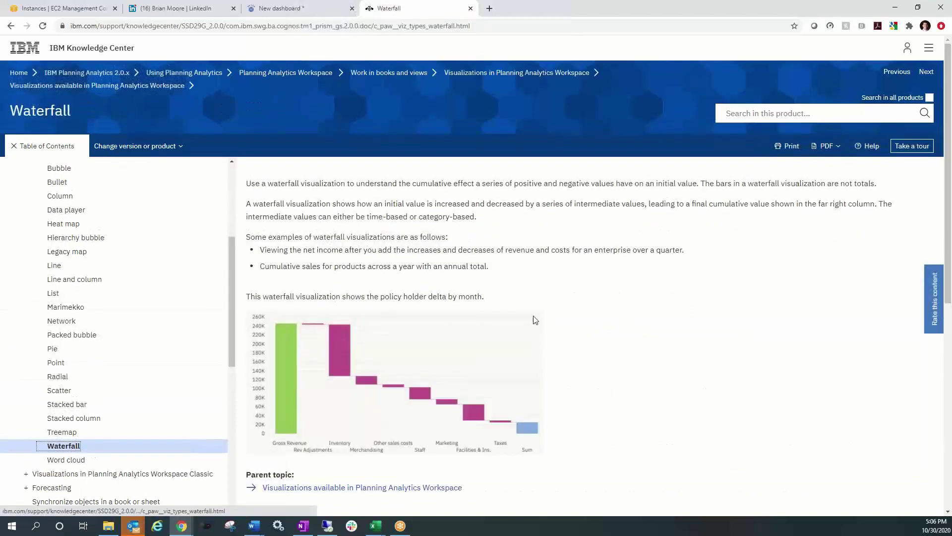